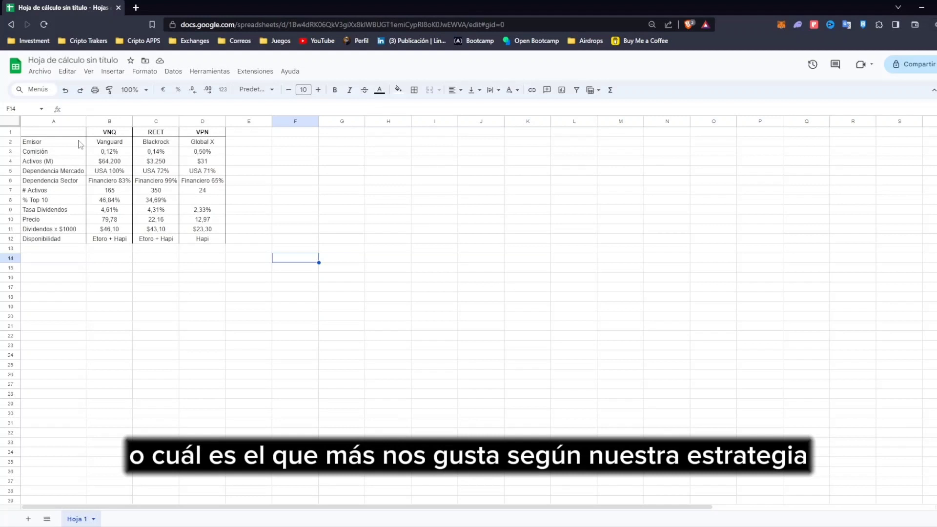
- Compare the issuers and commissions of the VNQ, REET and VPN funds in the comparison table
left_click(122, 135)
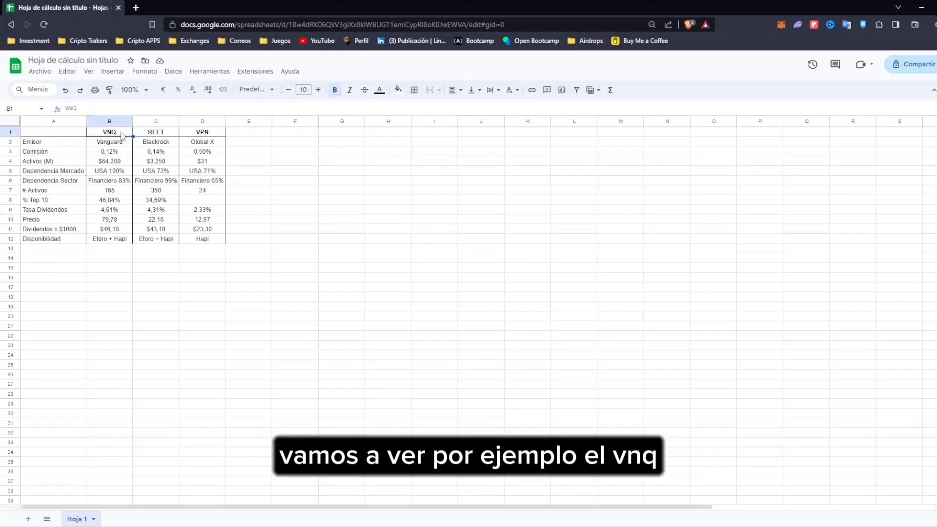
left_click(173, 138)
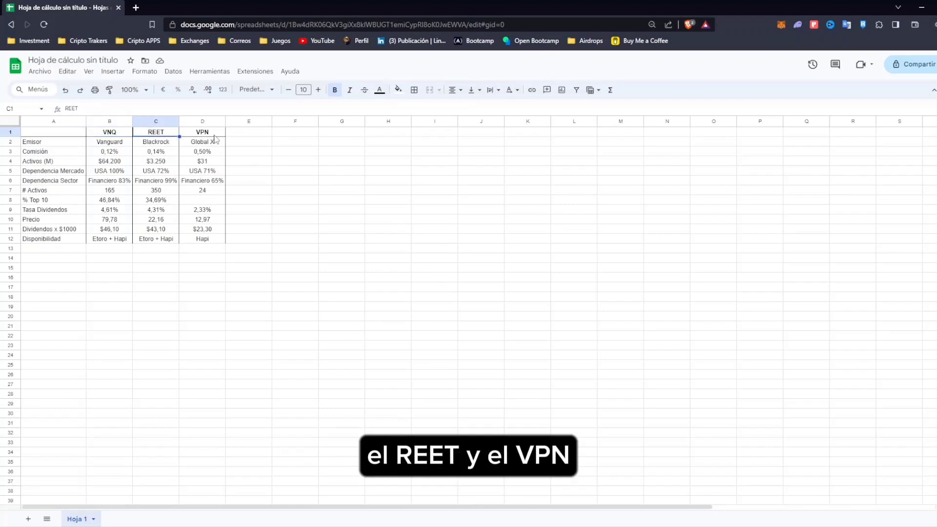
left_click(119, 144)
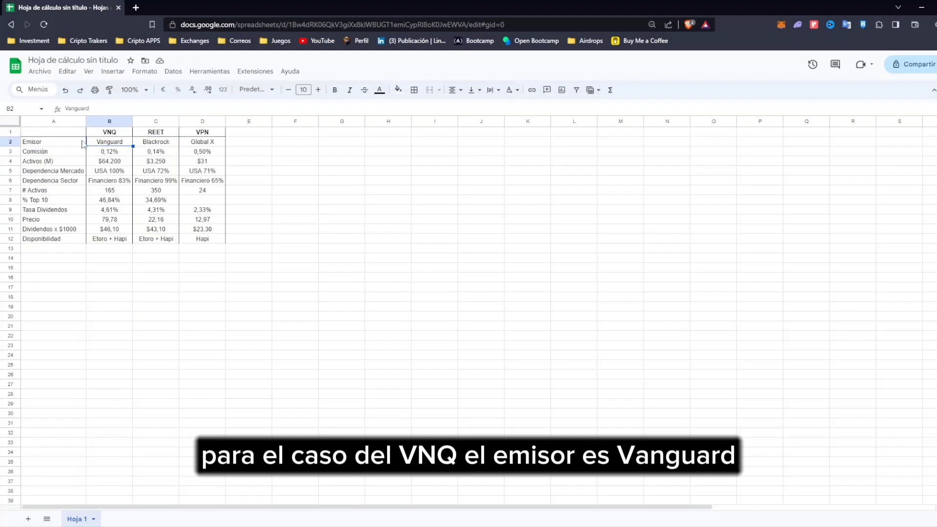
left_click(117, 155)
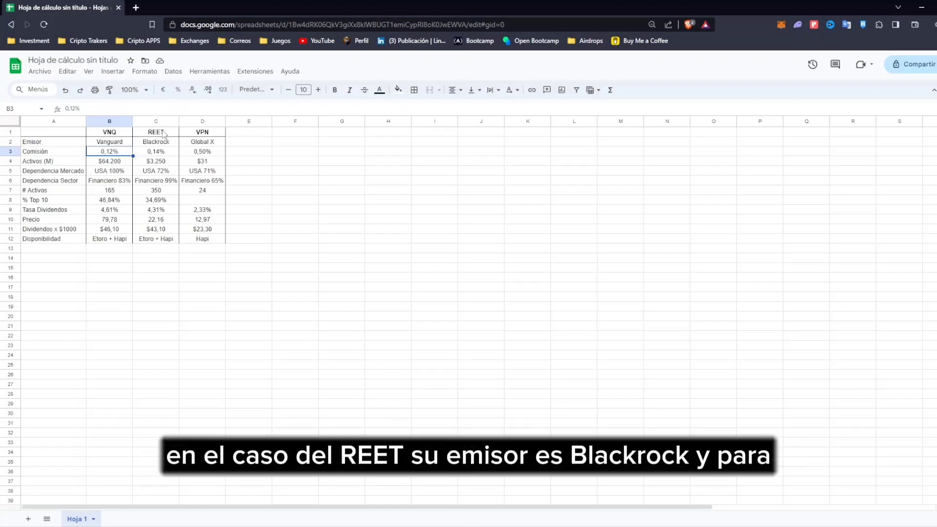
left_click(215, 145)
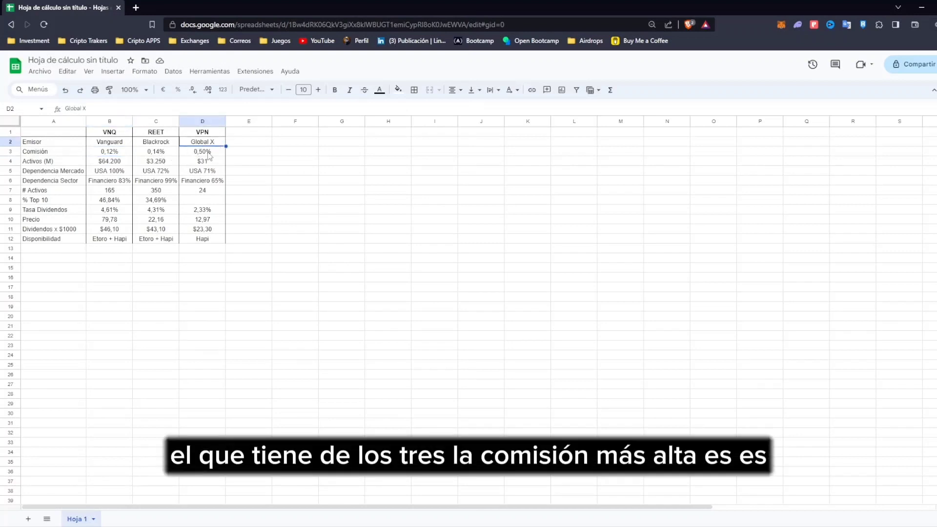
left_click(217, 154)
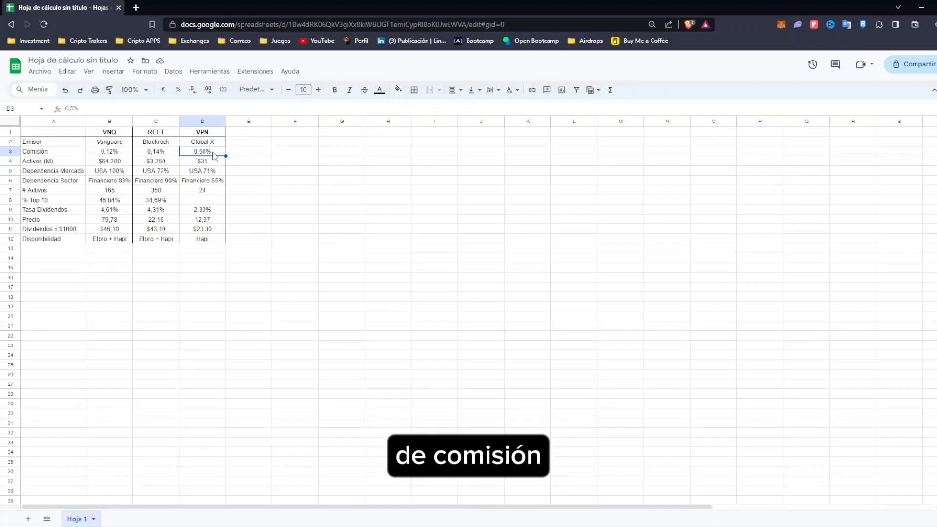
left_click_drag(34, 155, 220, 155)
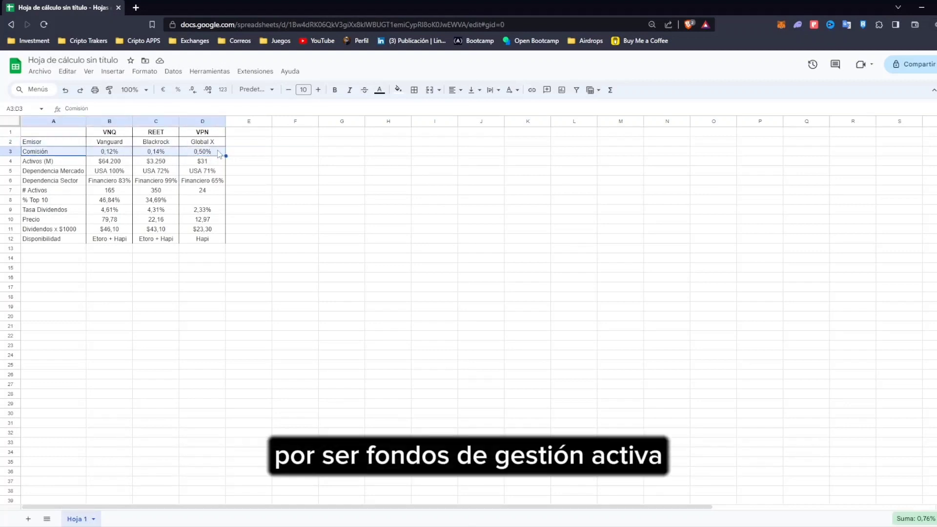
- Review the funds' assets under management, market dependence, sector dependence and number of holdings
left_click(69, 162)
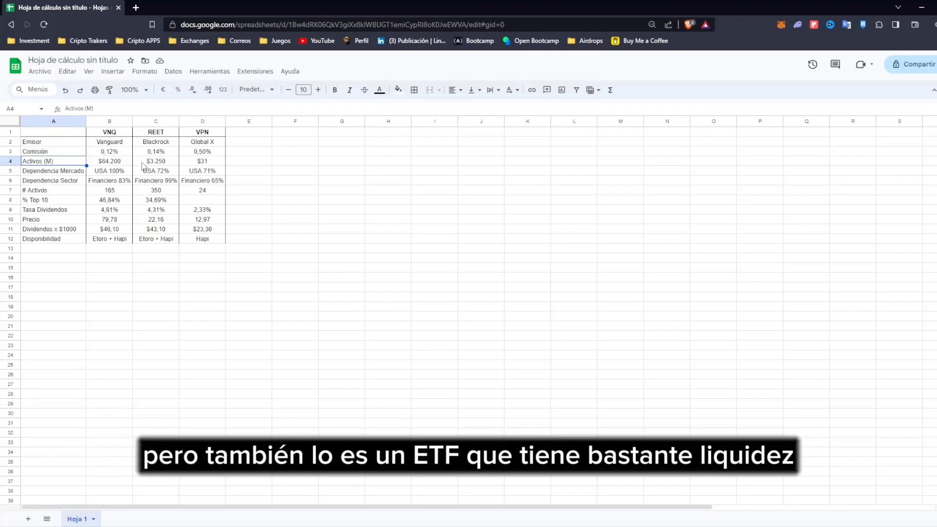
left_click(76, 173)
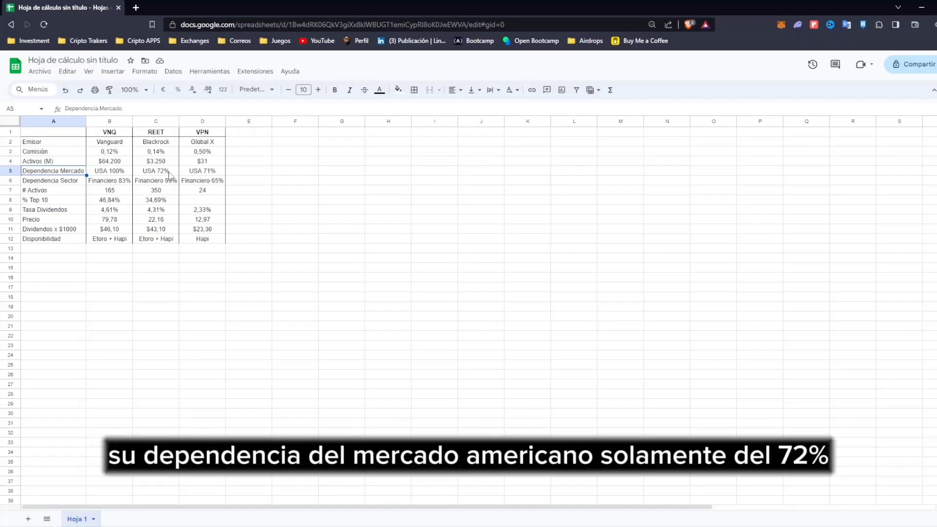
left_click(218, 174)
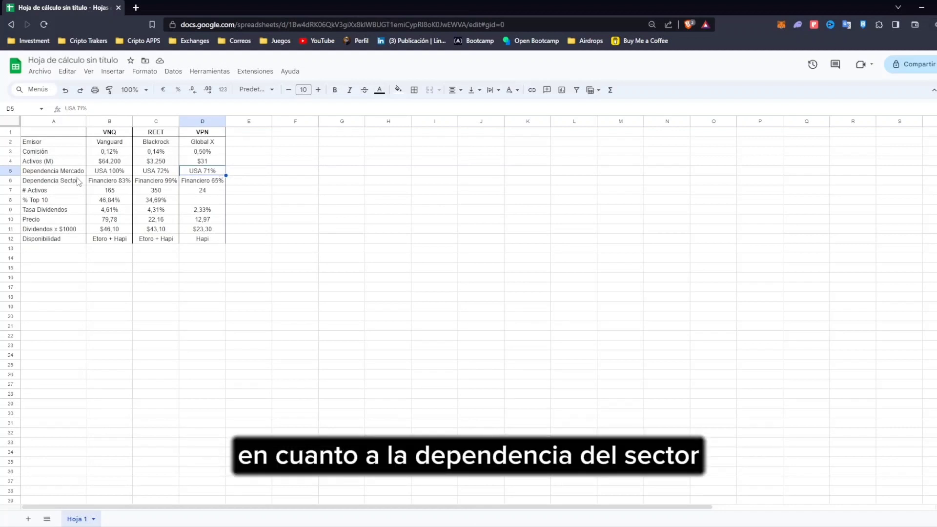
left_click_drag(98, 183, 207, 184)
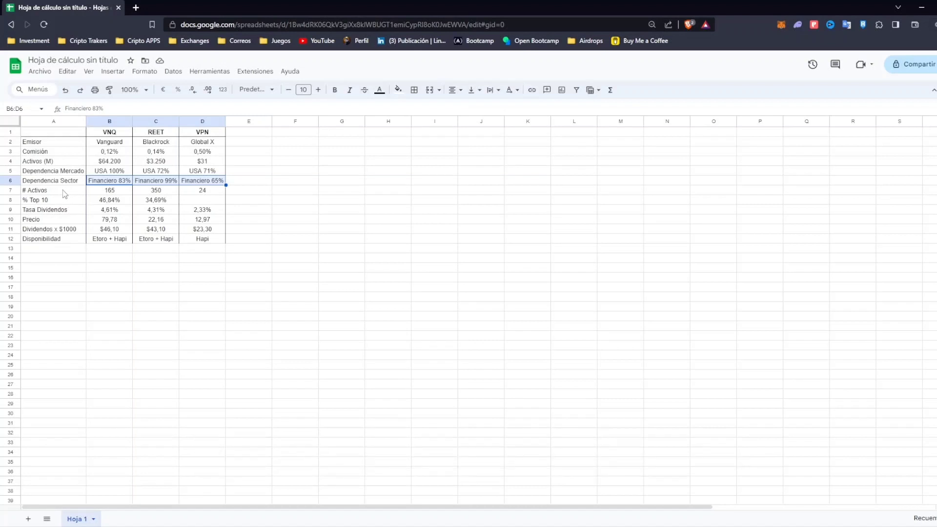
left_click(99, 194)
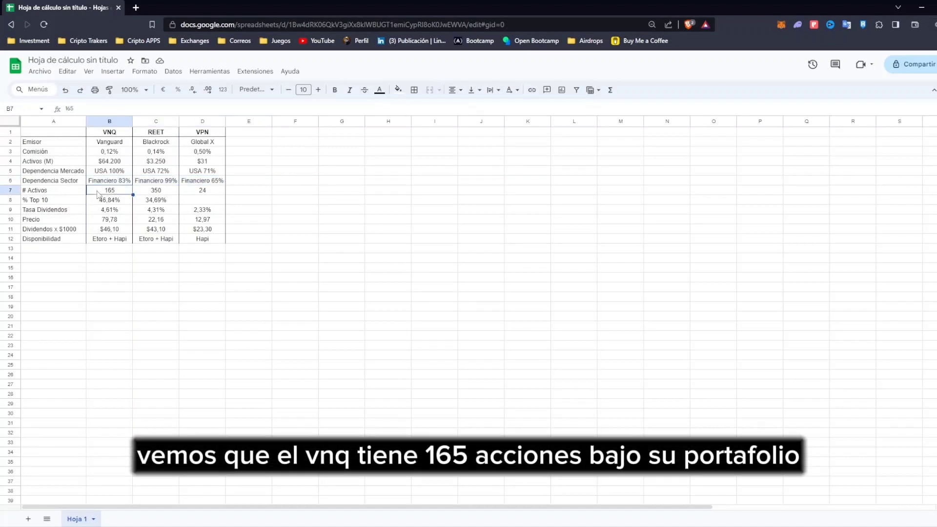
left_click(163, 193)
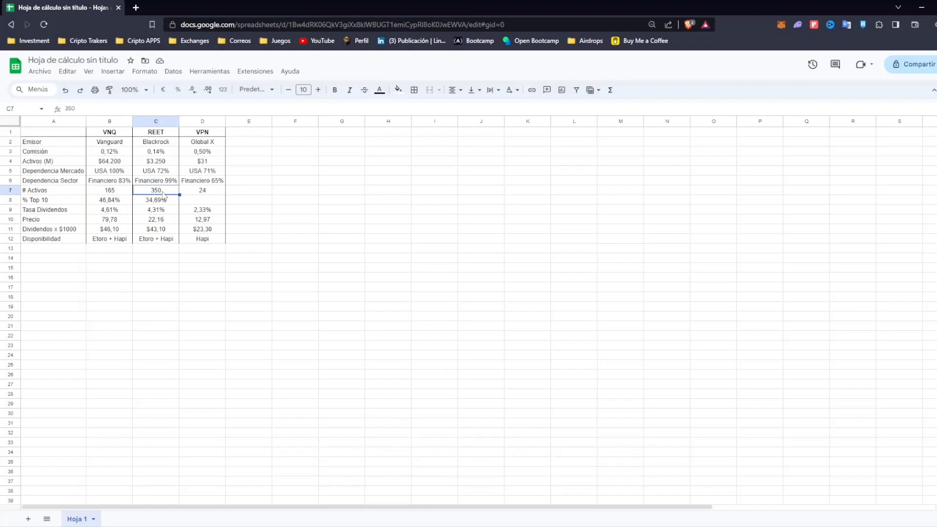
- Fill in the missing % Top 10 value for the VPN fund with 70,61%
left_click(194, 194)
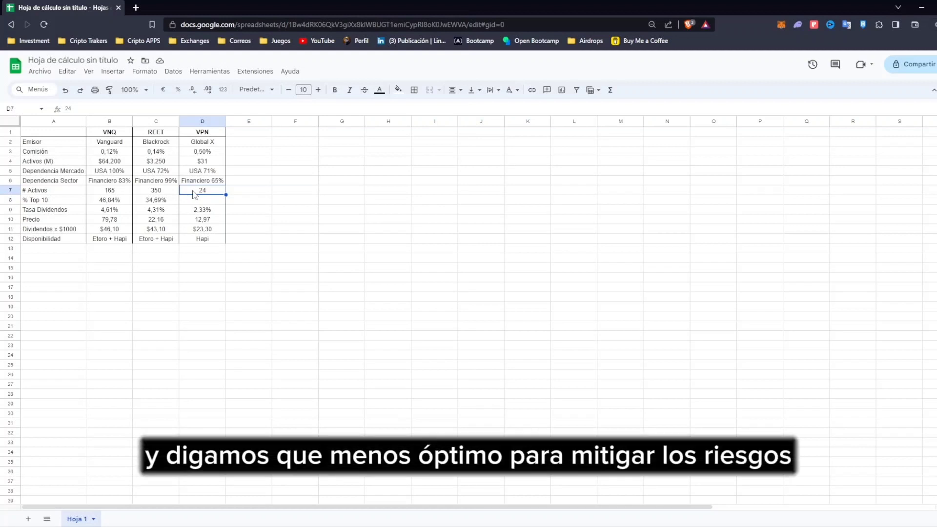
key("Down")
type("70,61%")
key("Return")
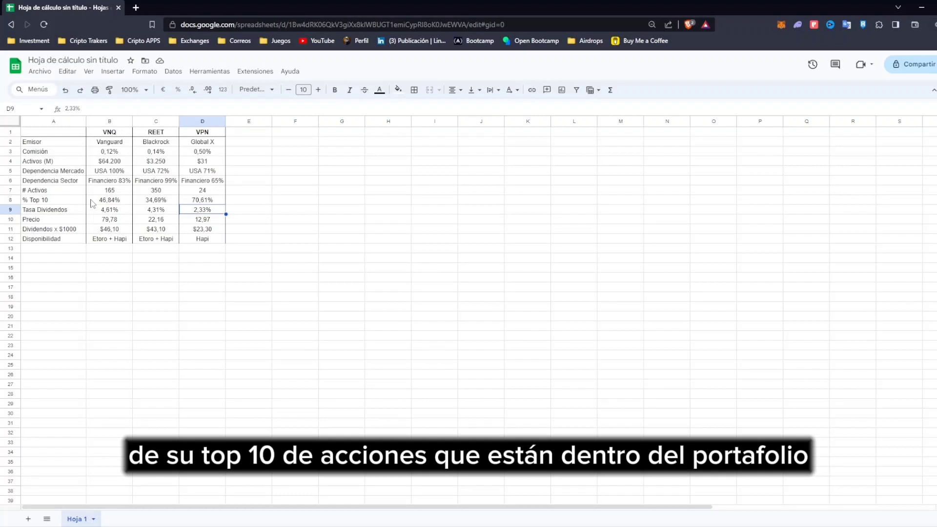
- Compare the top 10 concentration and the dividend rates across the three funds
left_click(170, 202)
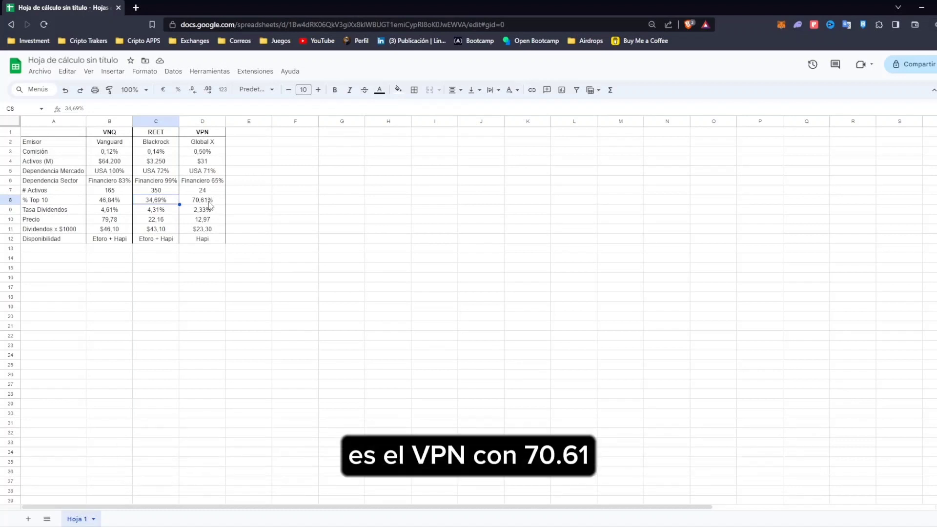
left_click(210, 203)
left_click(209, 194)
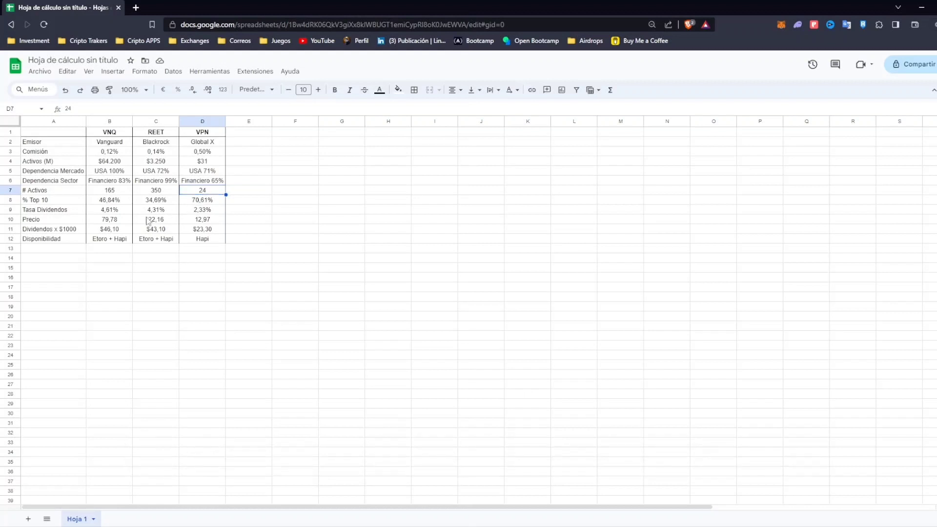
left_click(9, 210)
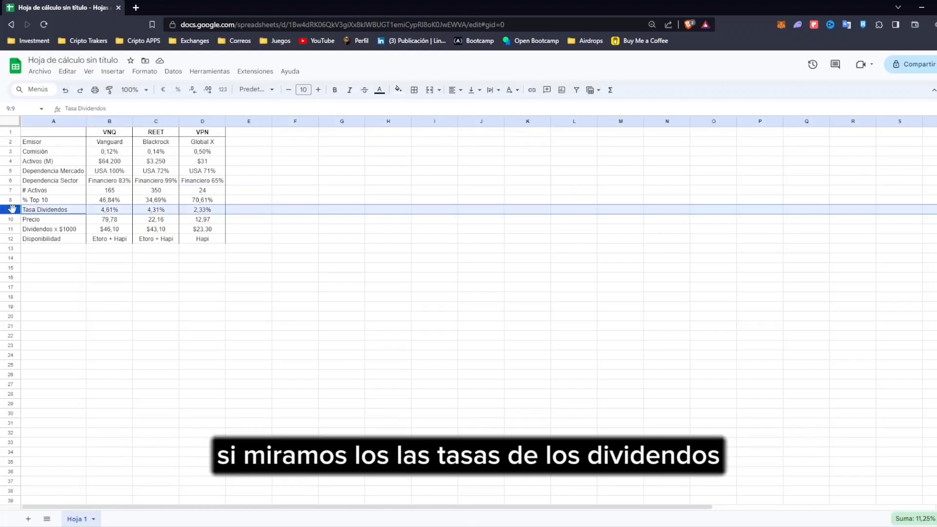
left_click(124, 212)
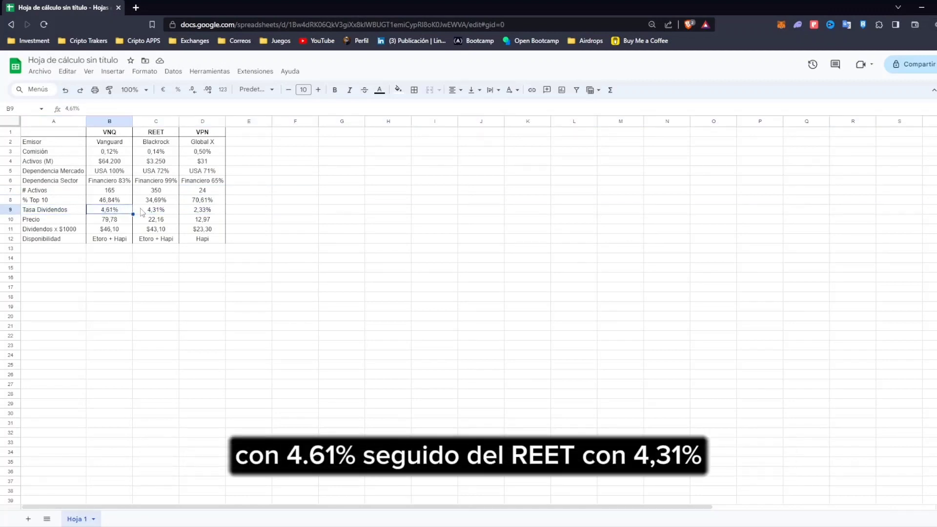
left_click(141, 213)
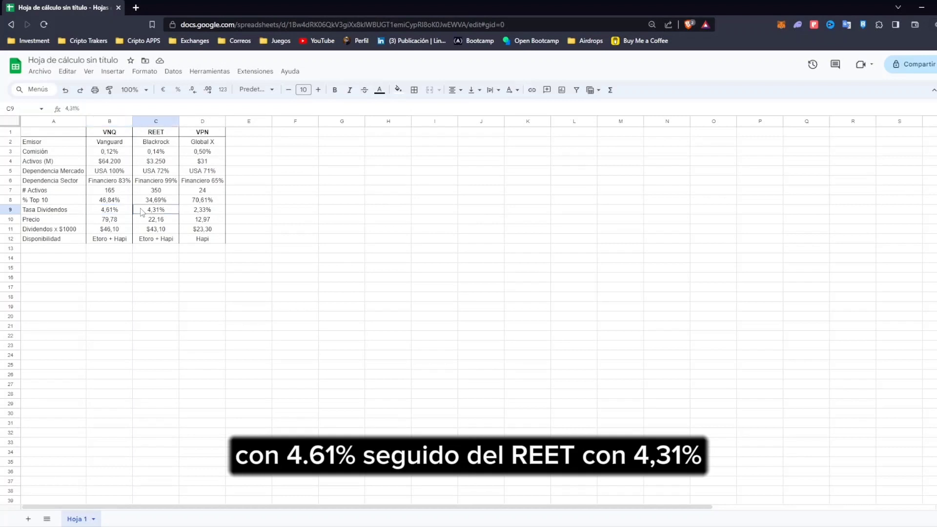
left_click(190, 211)
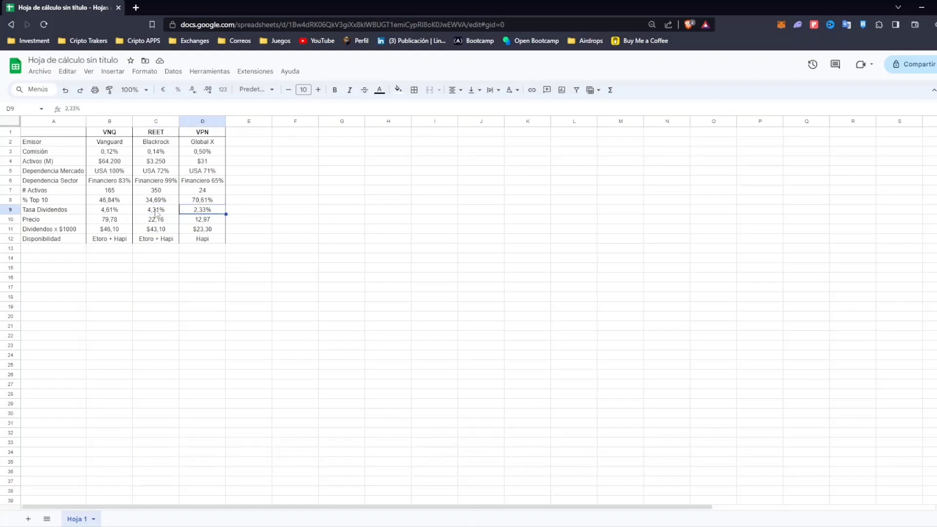
- Examine the VNQ price, each fund's dividends per $1000 invested, and the broker availability row
left_click(98, 221)
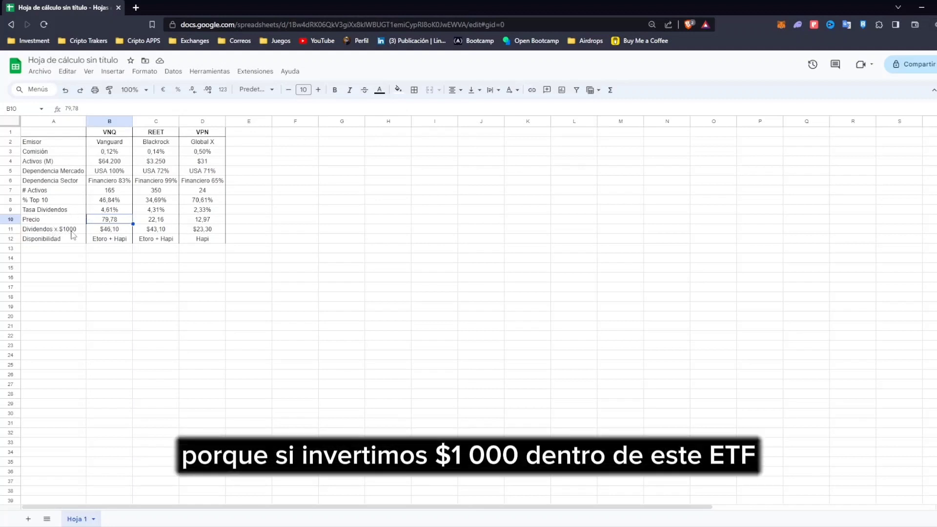
left_click(101, 230)
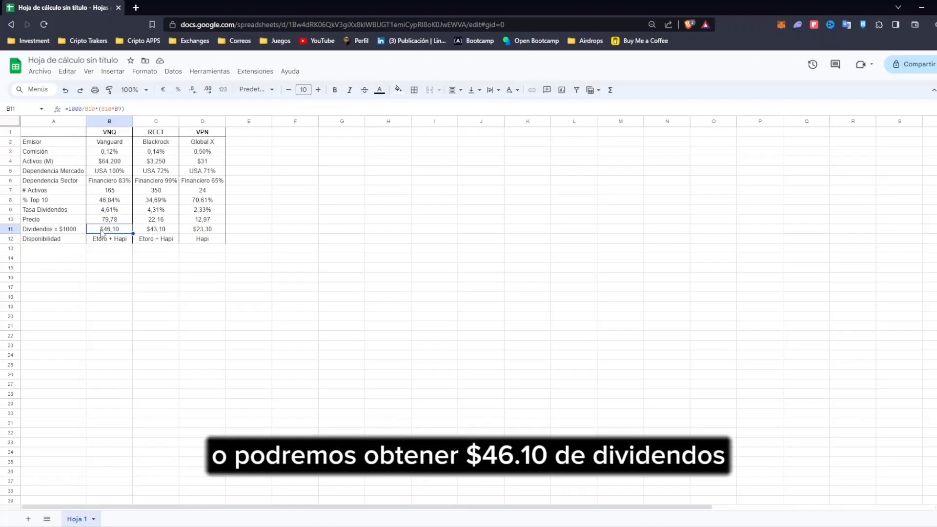
left_click(140, 231)
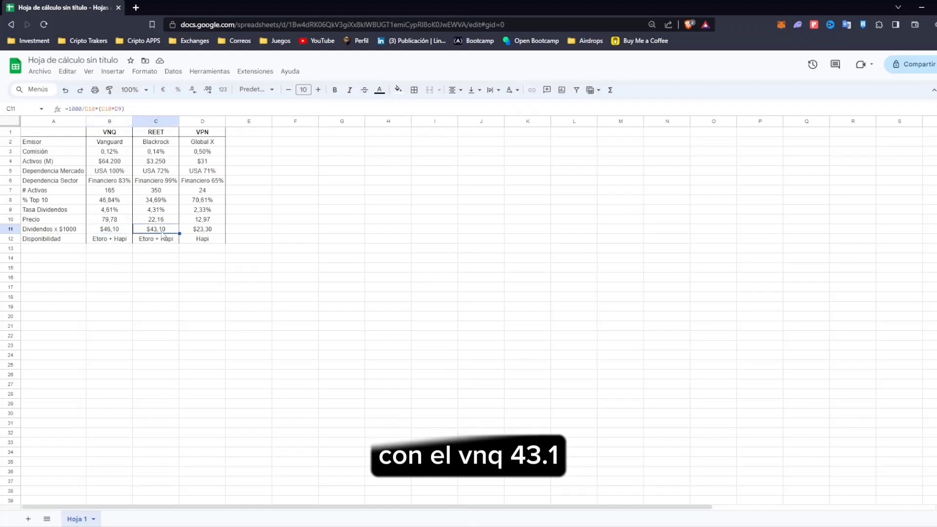
left_click(190, 232)
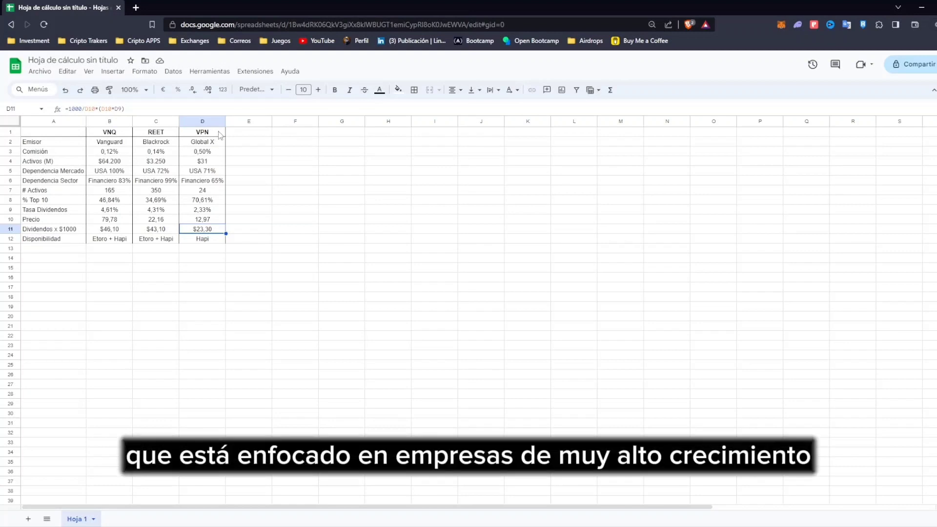
left_click(211, 213)
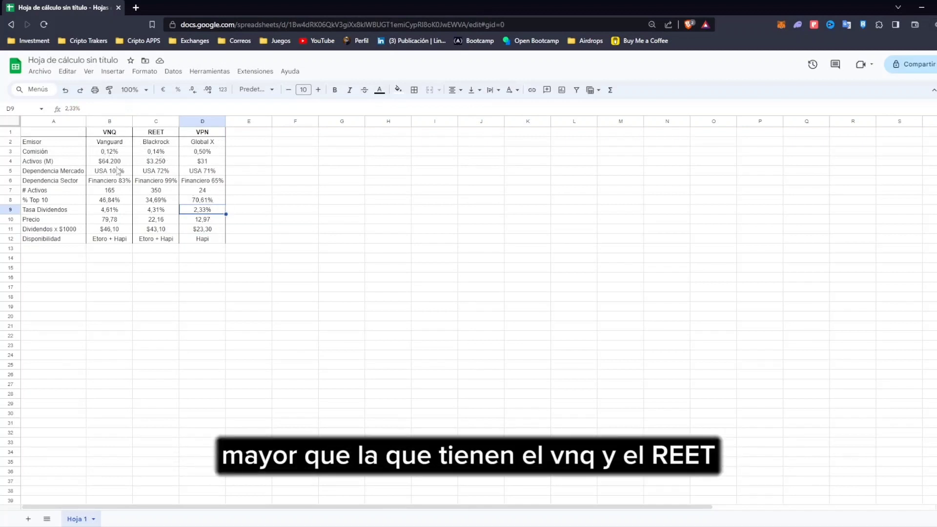
left_click(68, 239)
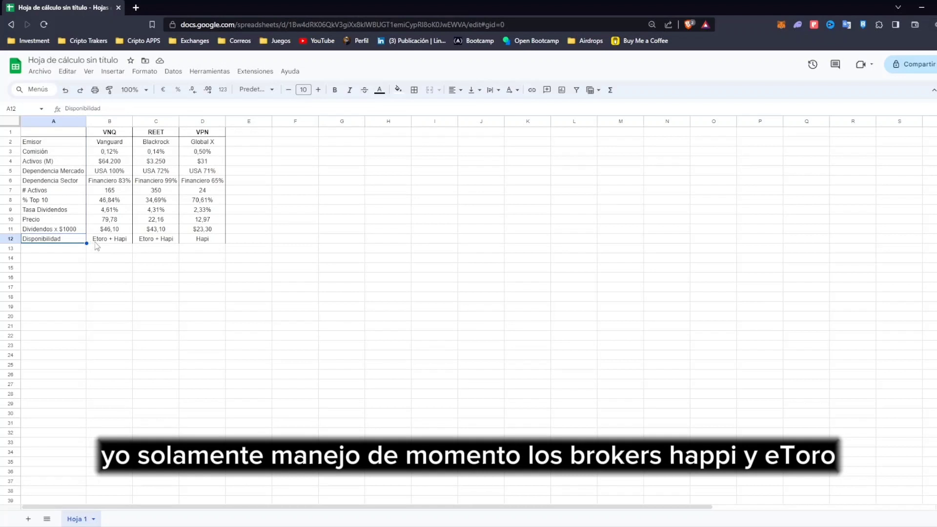
left_click(202, 240)
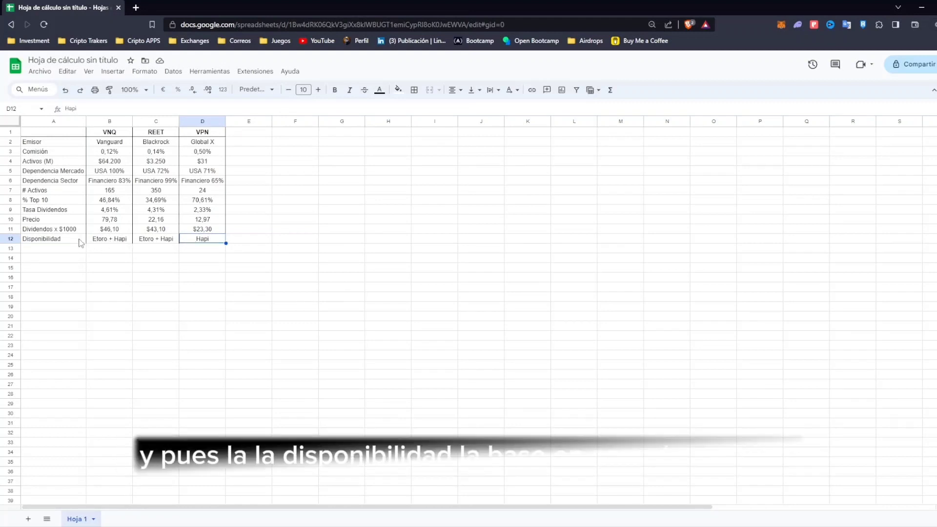
left_click(60, 242)
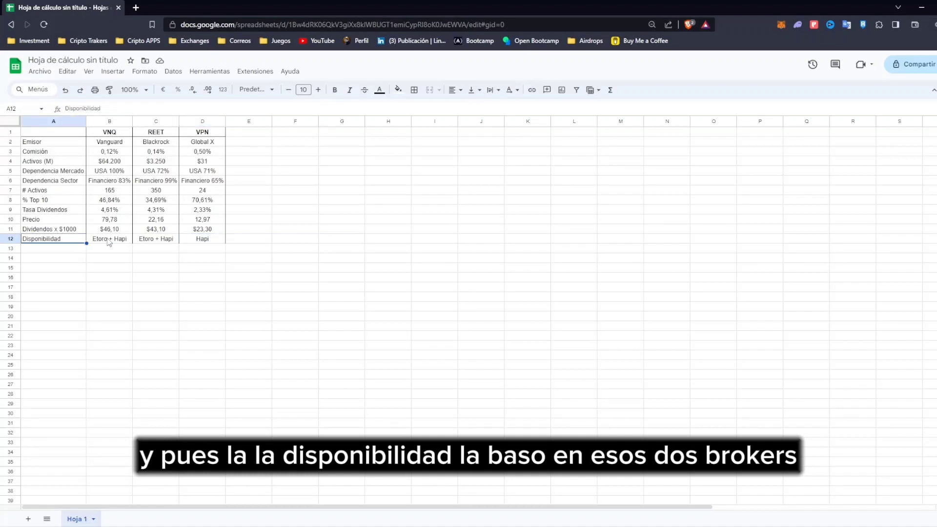